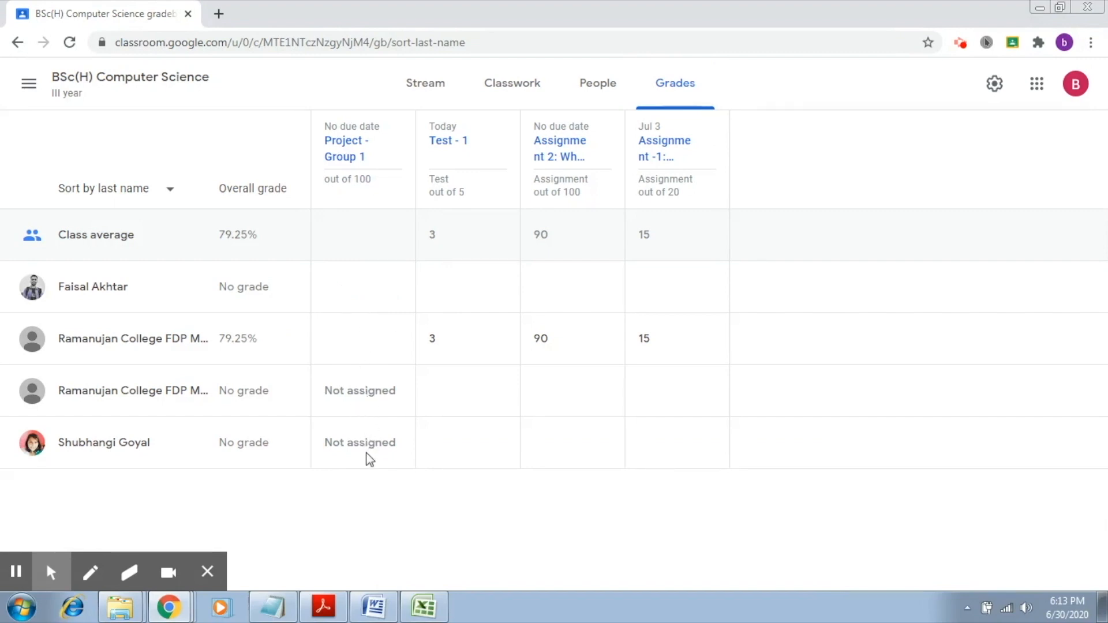
Start a new classwork assignment titled "Project - Group2"
click(517, 93)
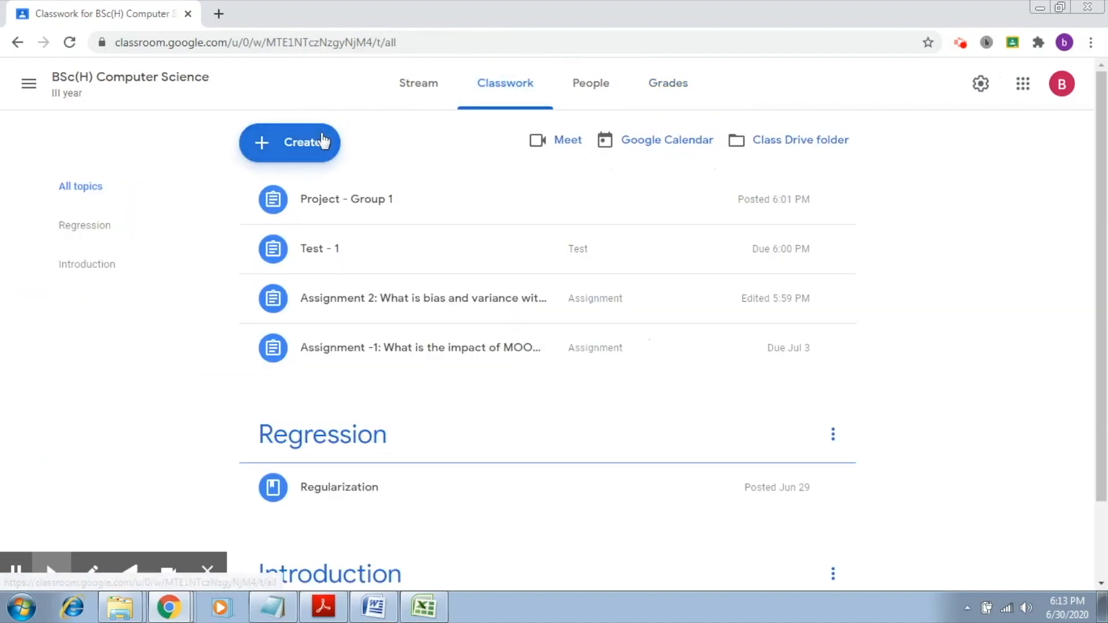
click(322, 141)
click(319, 188)
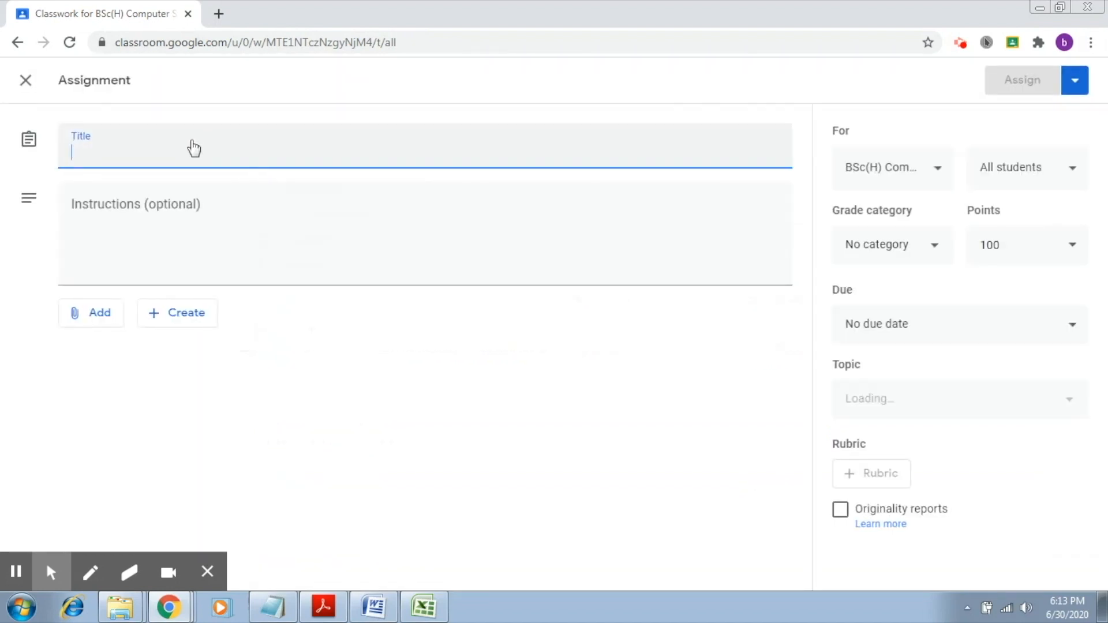
text(Project )
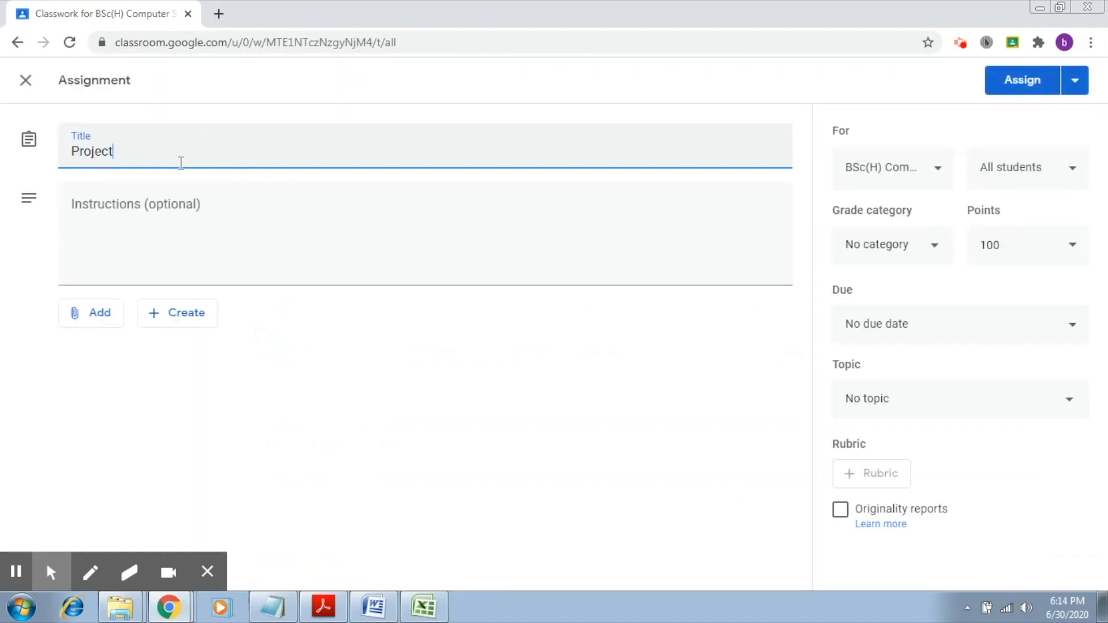
text(- Group2)
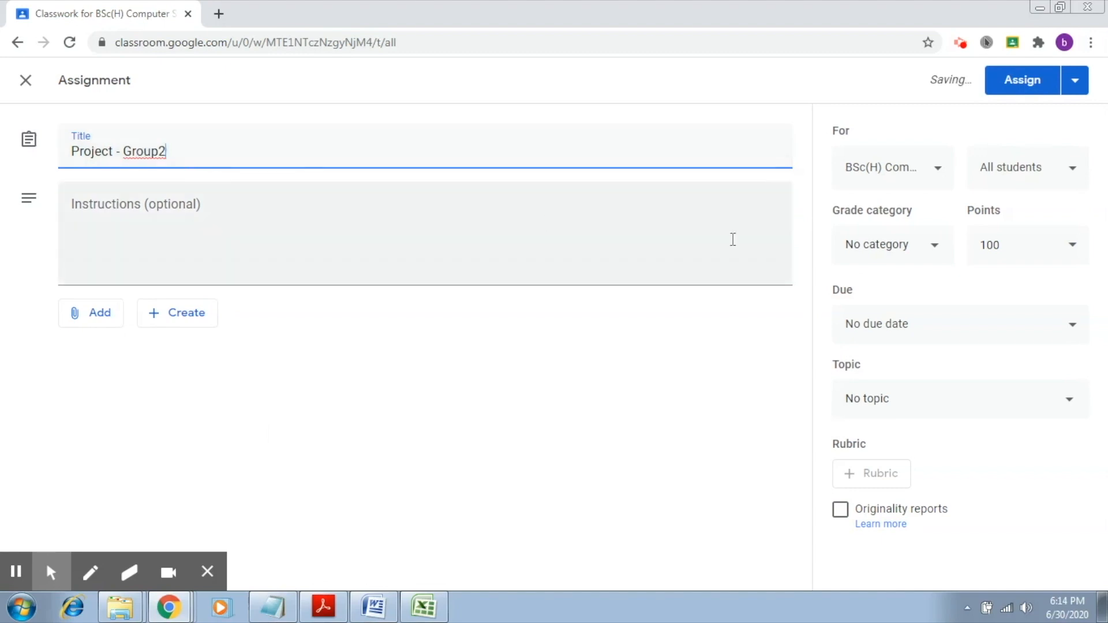
Restrict the Project - Group2 assignment to only the last two students in the class list
click(1078, 168)
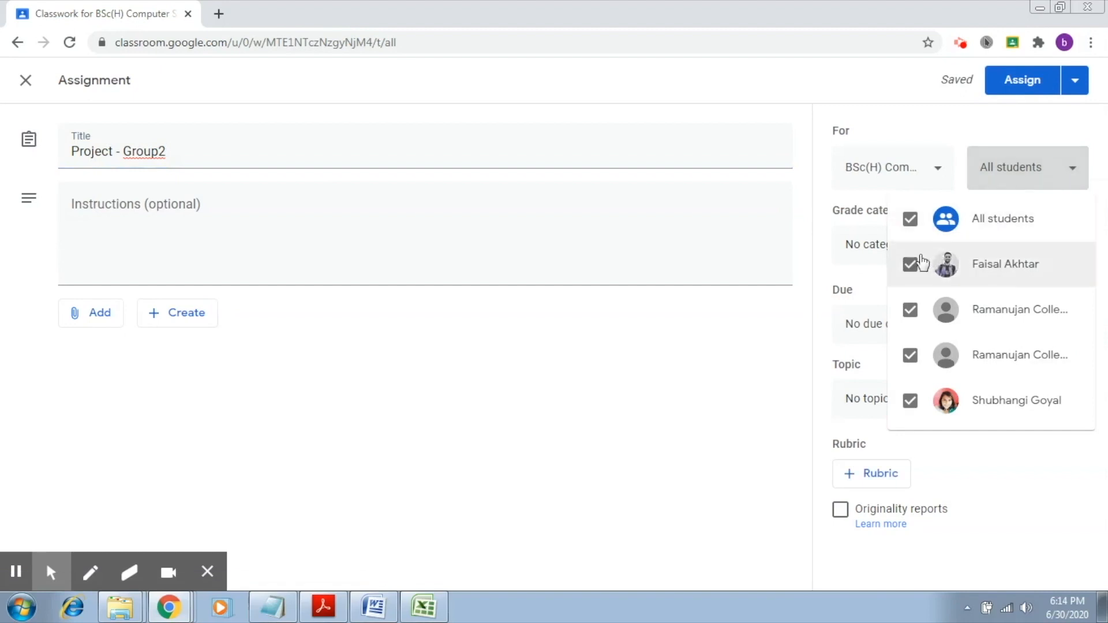
click(910, 221)
click(910, 356)
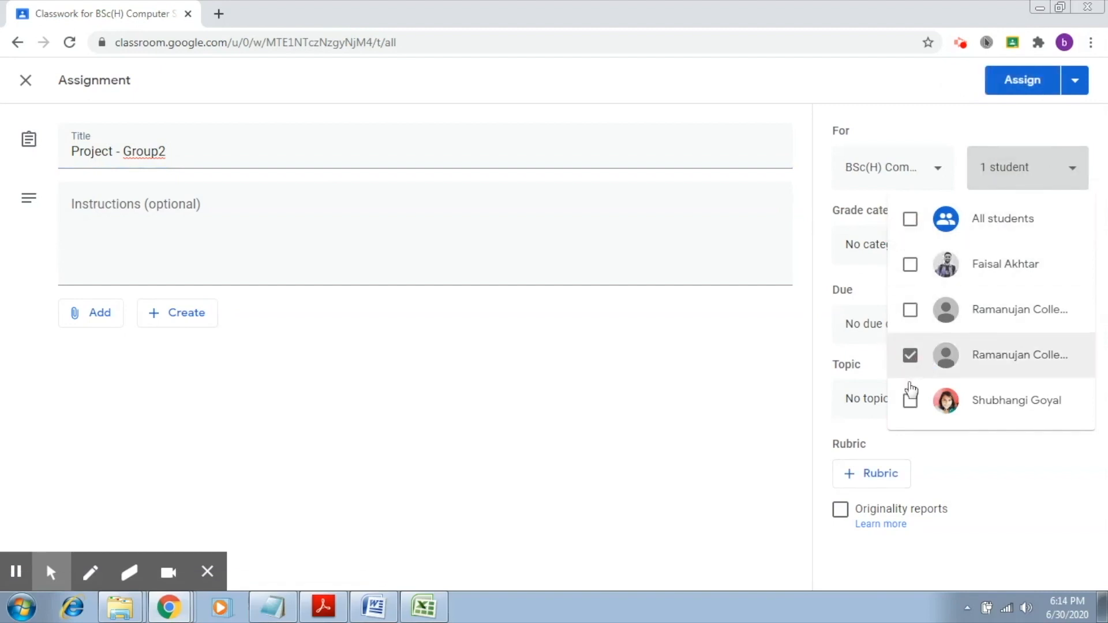
click(910, 400)
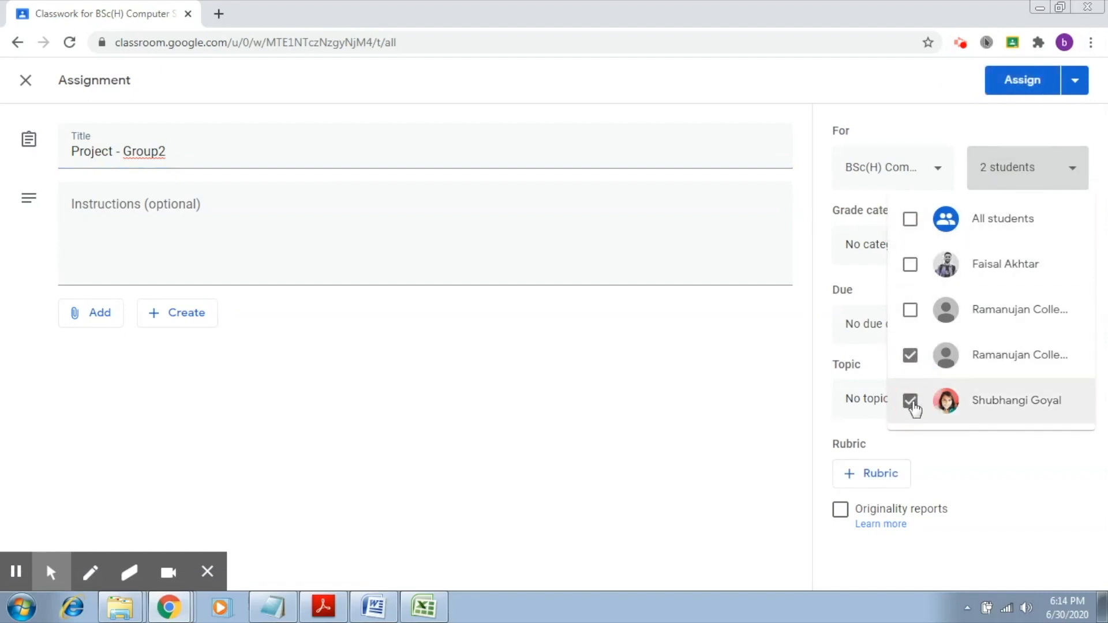
click(716, 448)
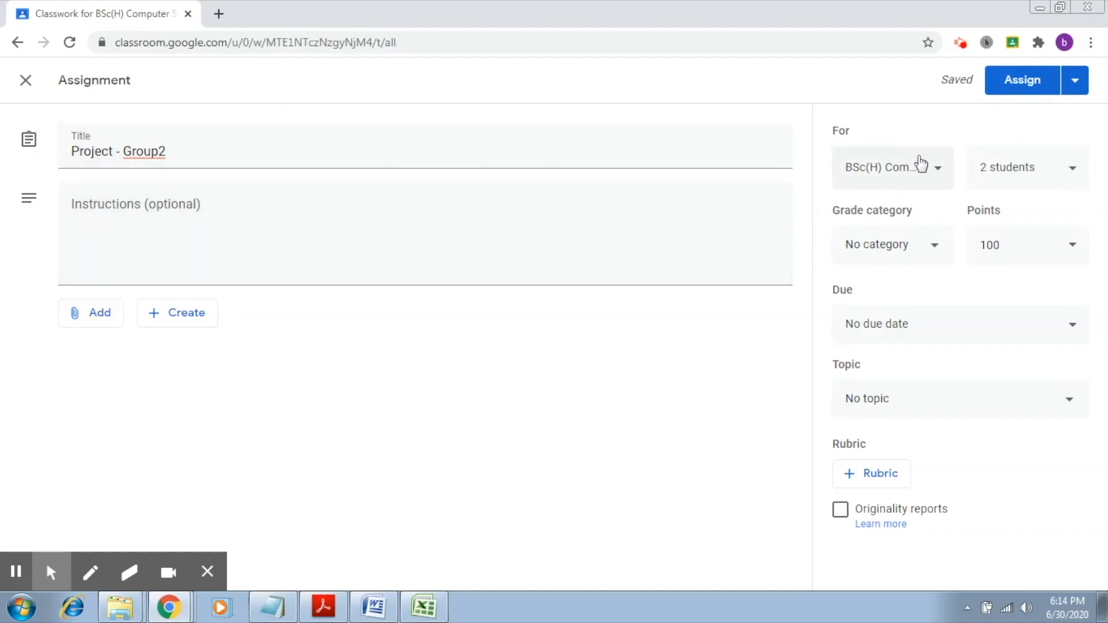
Assign Project - Group2 without a grade category and show it in the class gradebook
click(1022, 86)
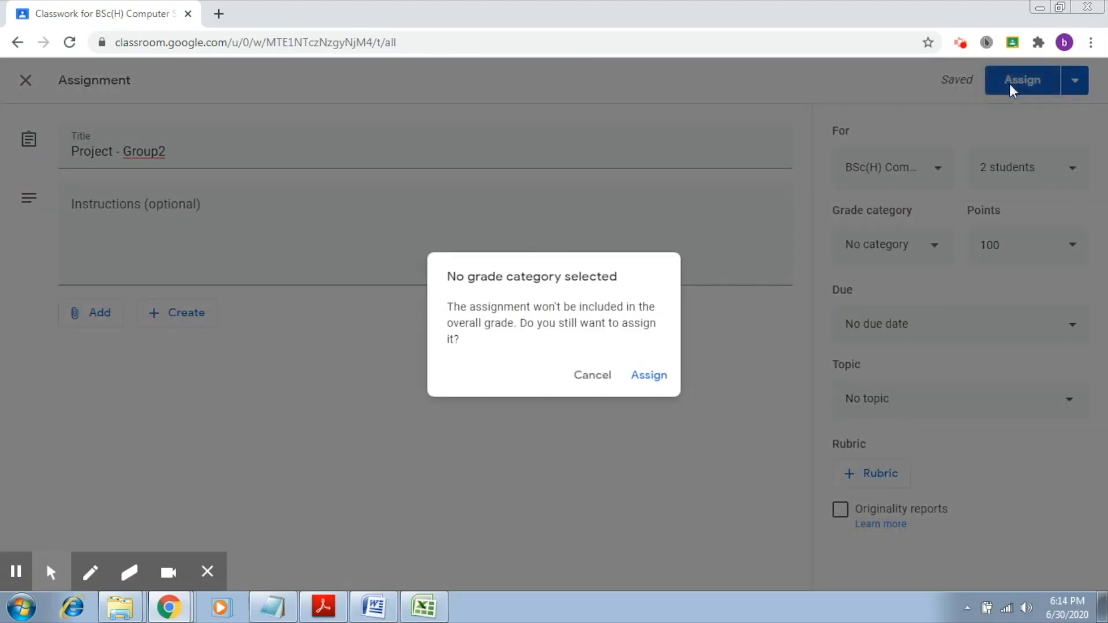
click(637, 379)
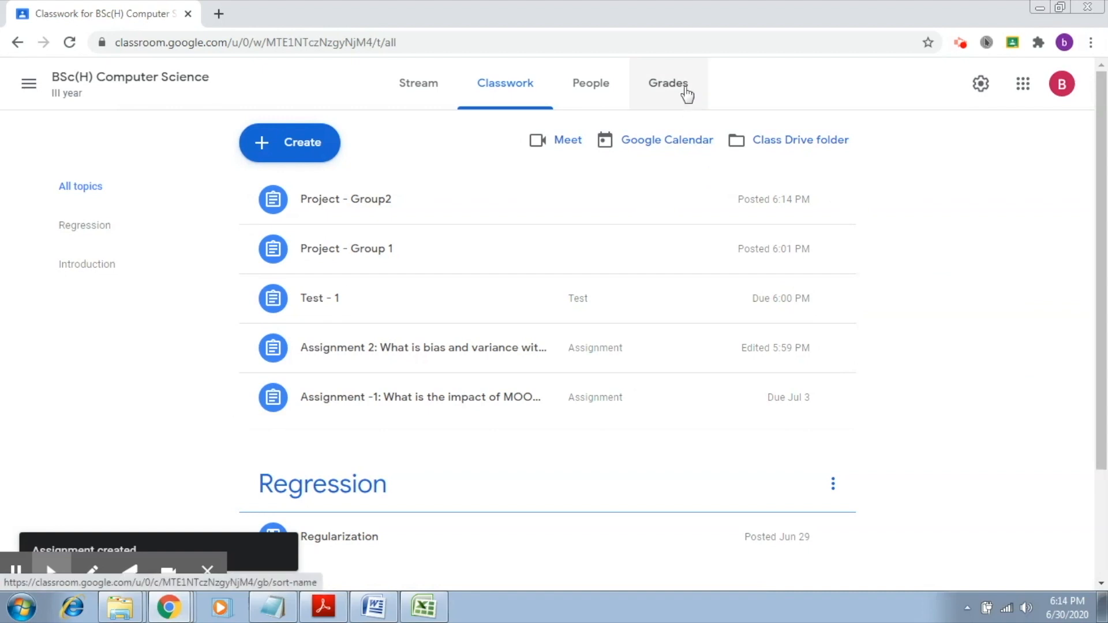
click(685, 94)
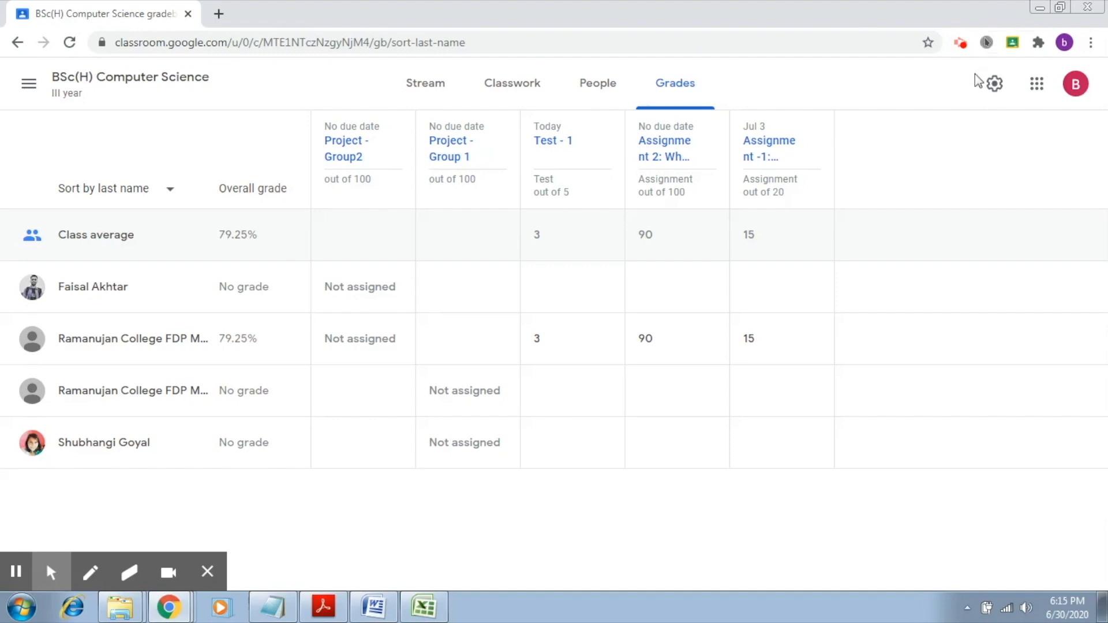
Reset the class code in the general class settings
click(998, 94)
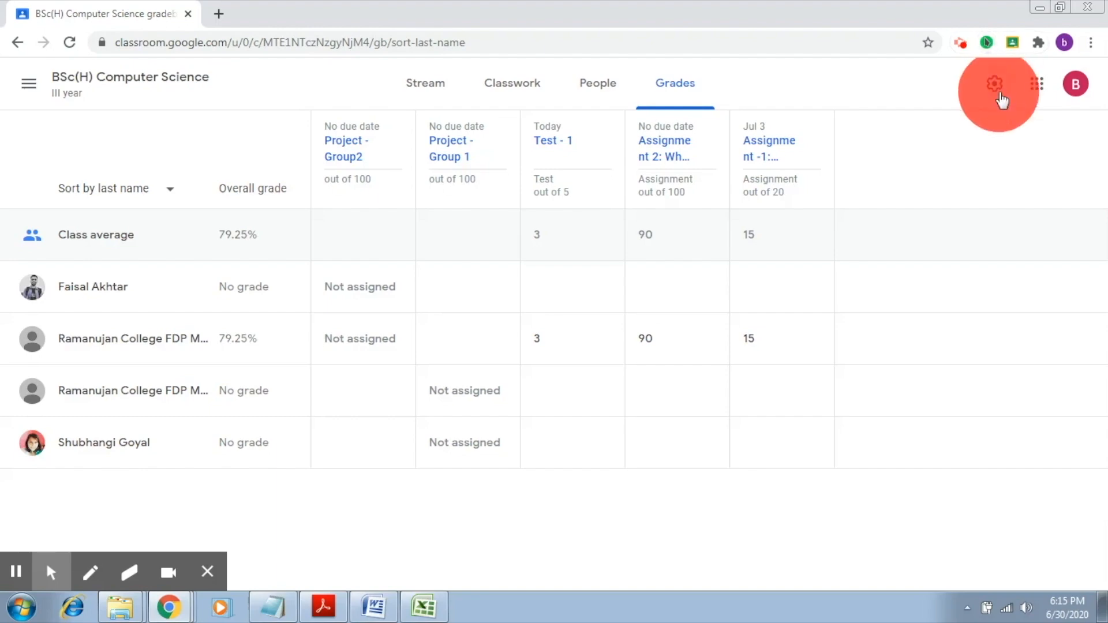
mouse_move(1101, 210)
mouse_down()
mouse_move(1107, 428)
mouse_move(1106, 358)
mouse_up()
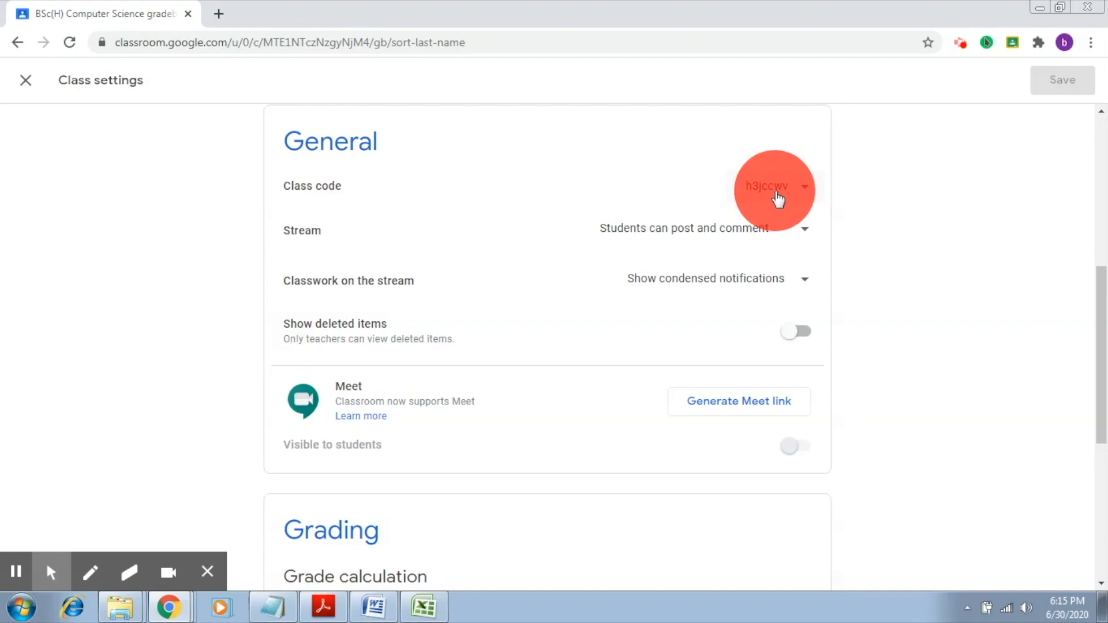
click(806, 188)
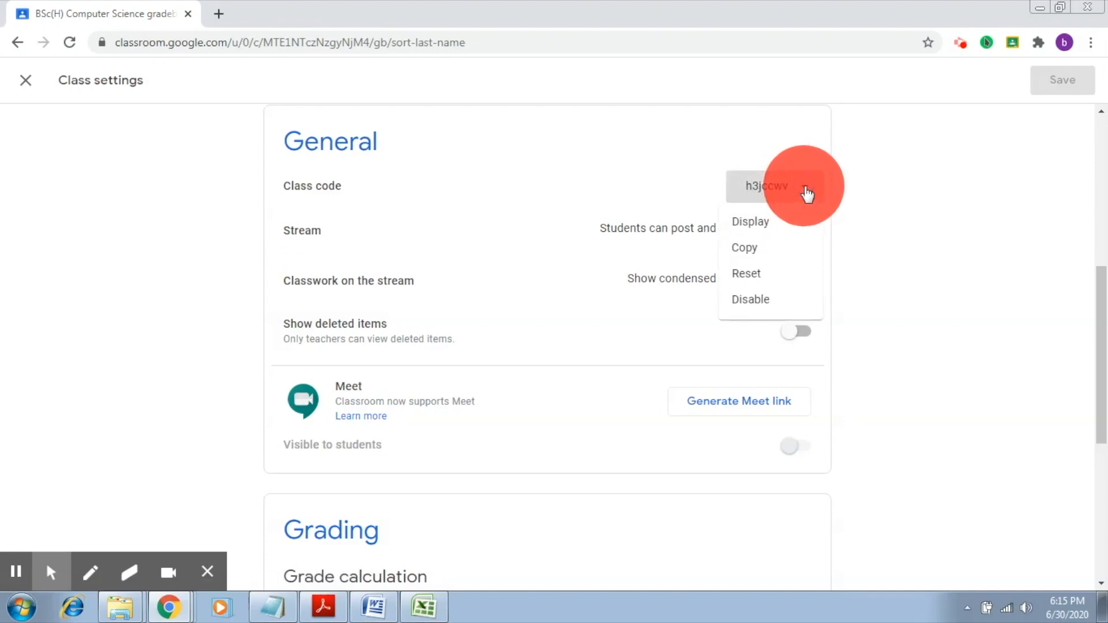
click(763, 279)
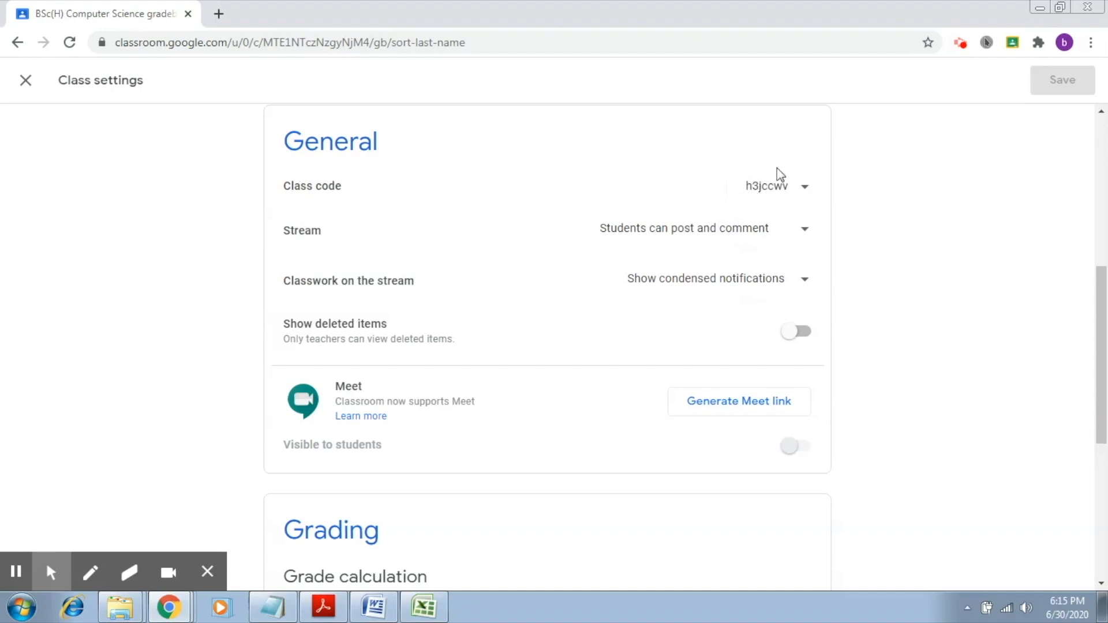
Disable the class code and enable it again
click(764, 187)
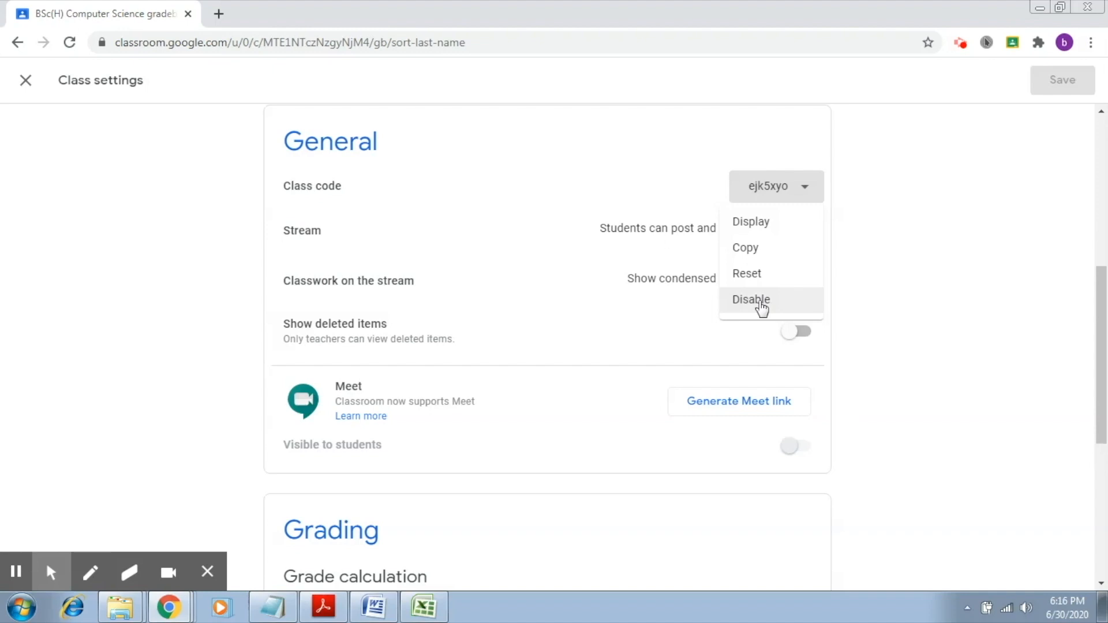
click(760, 301)
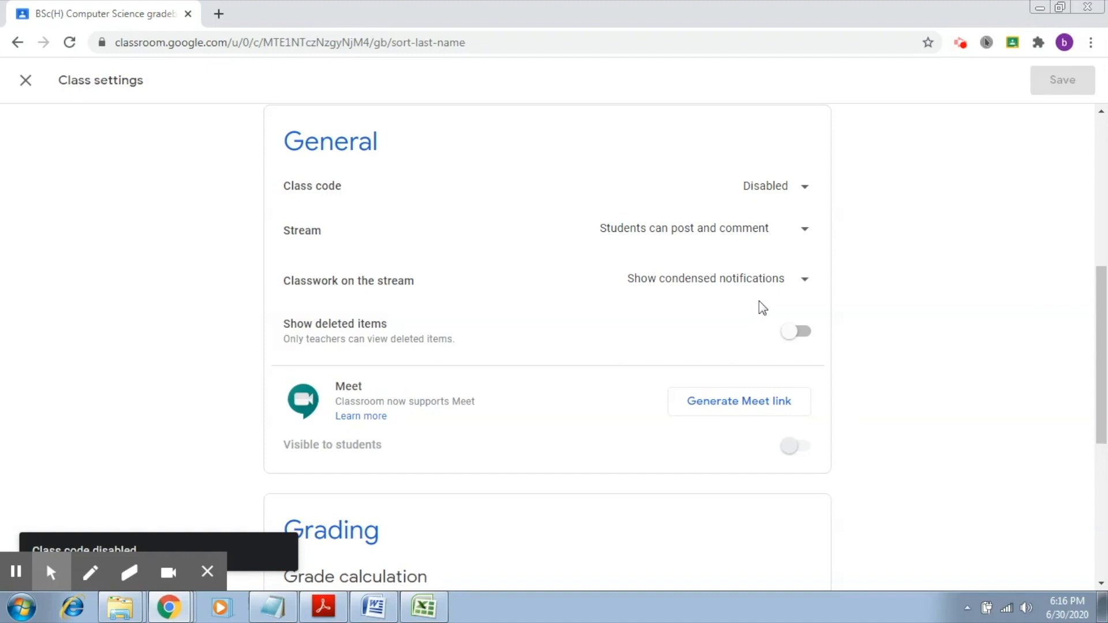
click(806, 188)
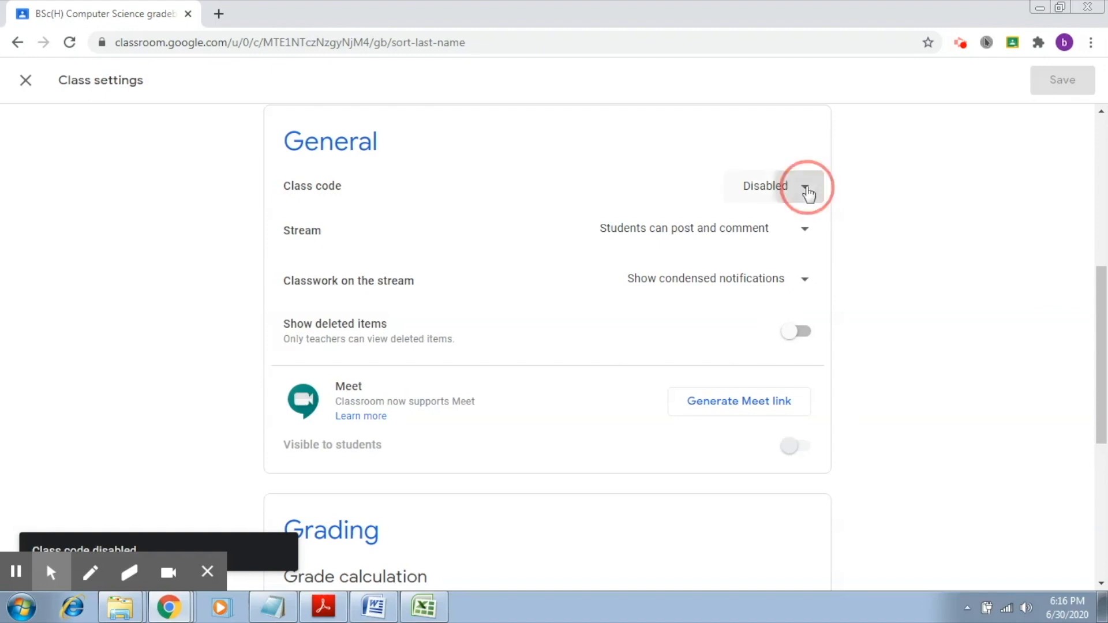
click(776, 228)
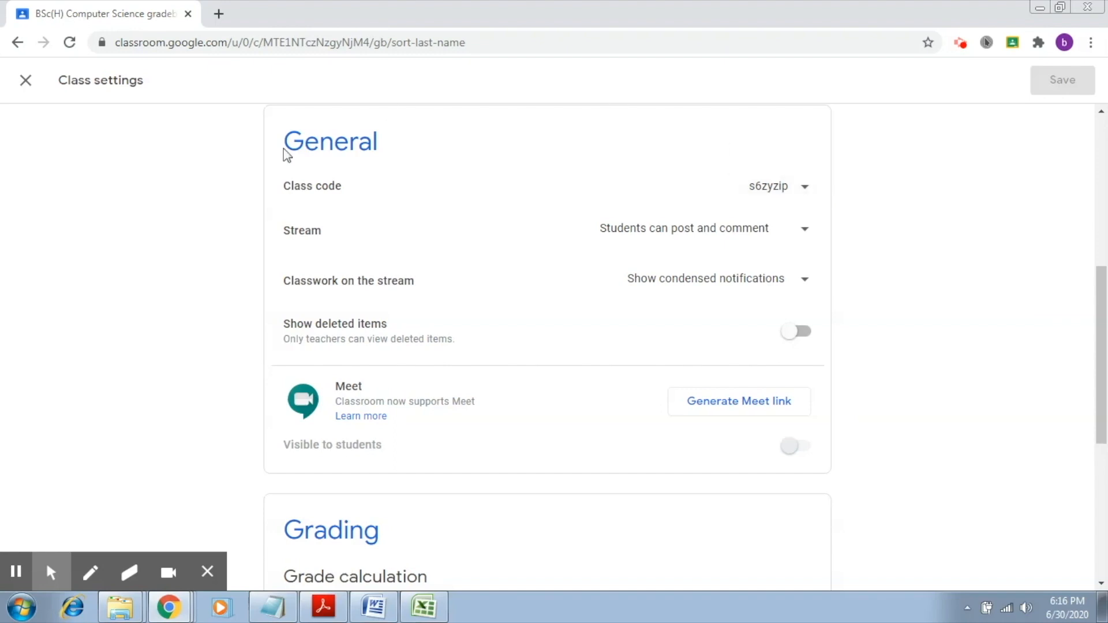
Leave the class settings and view the class banner with its code on the stream page
click(27, 81)
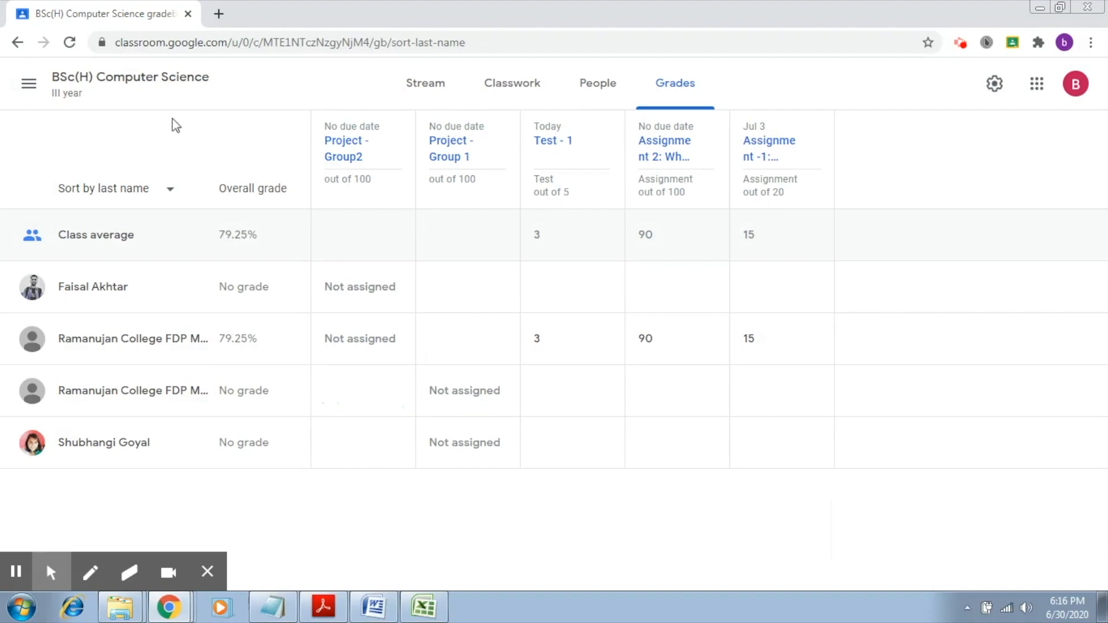
click(164, 91)
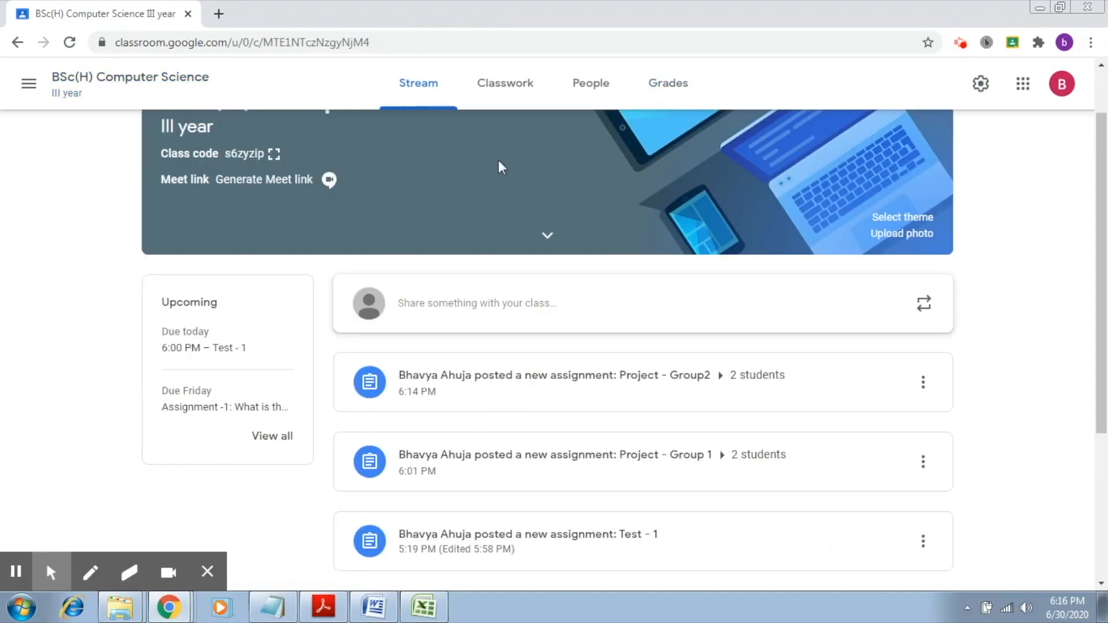
drag(1102, 227, 1107, 144)
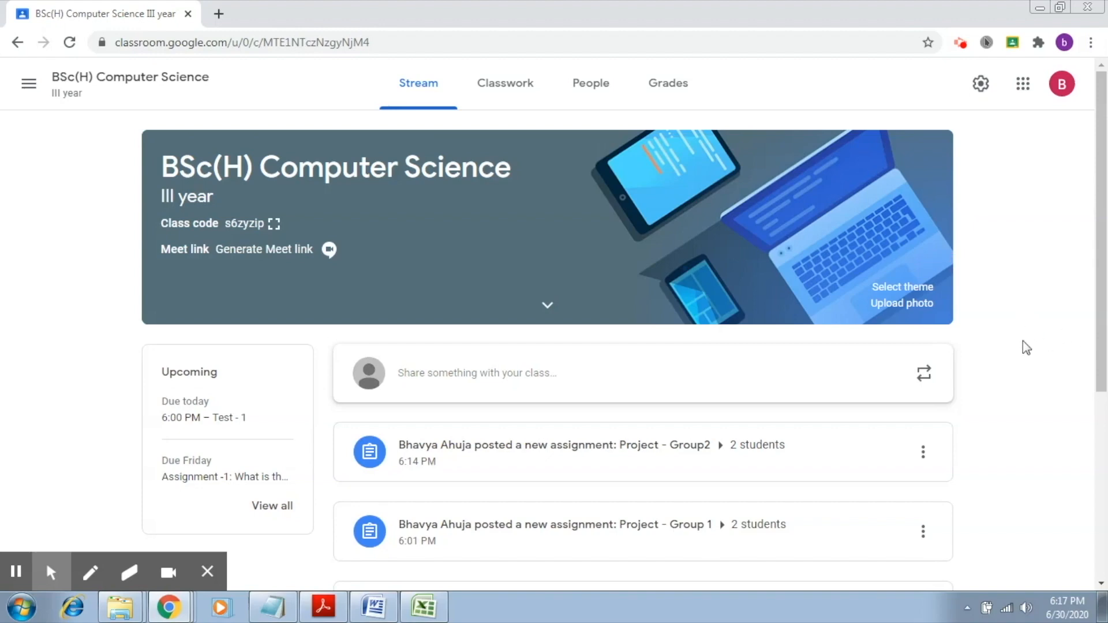
Reuse the announcement "Machine Learning Practical Exam on 1 June 2019" from the BSc(H) Computer Science A class in the stream
click(925, 374)
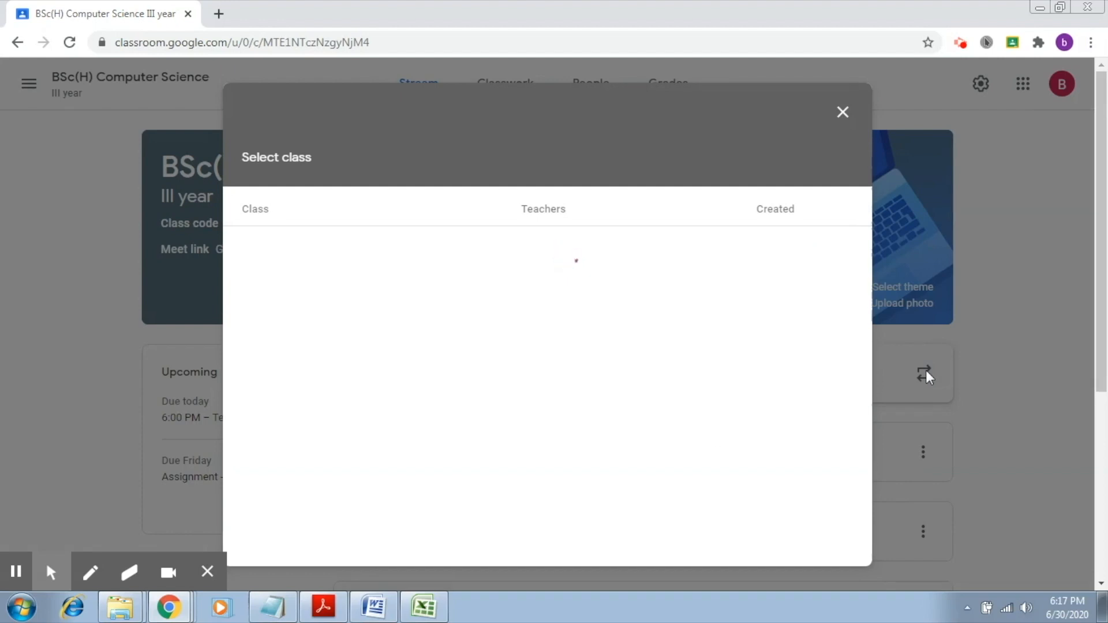
click(843, 113)
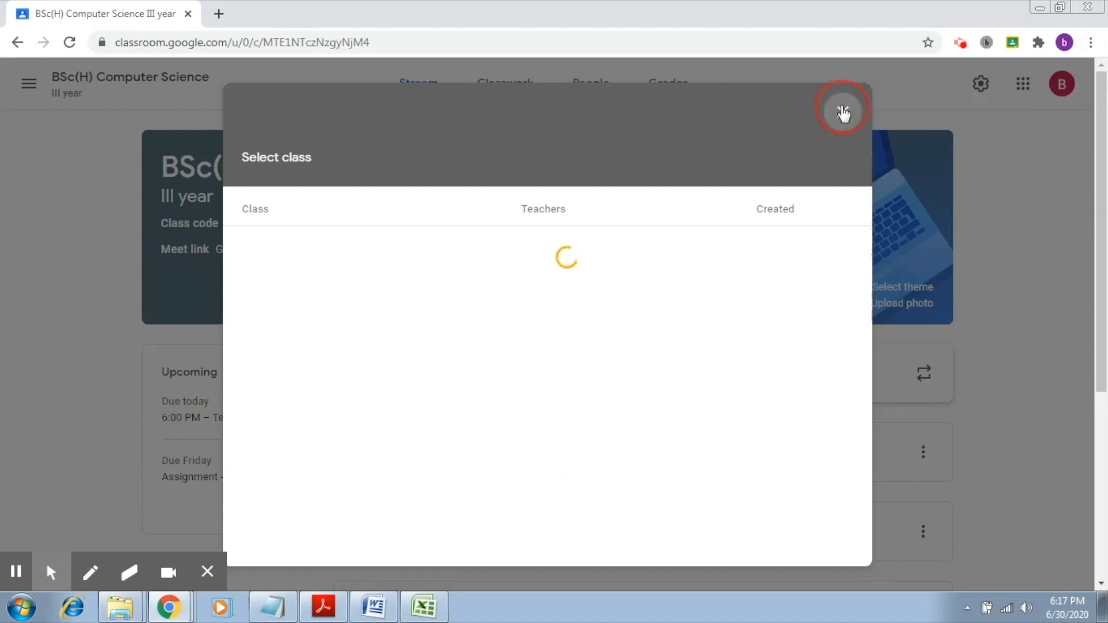
click(926, 374)
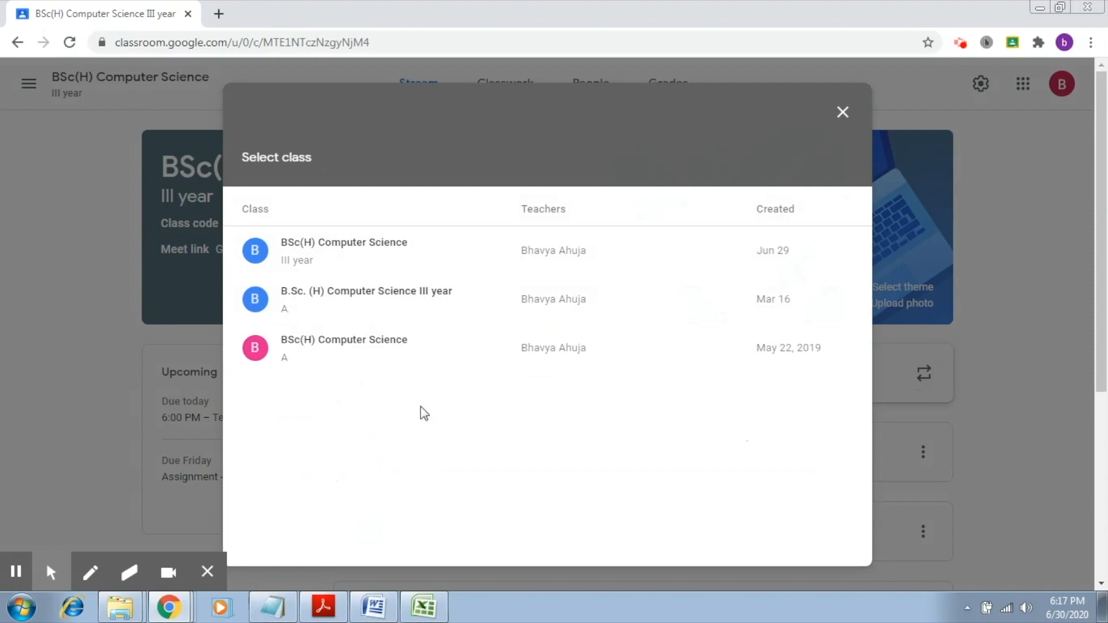
click(369, 346)
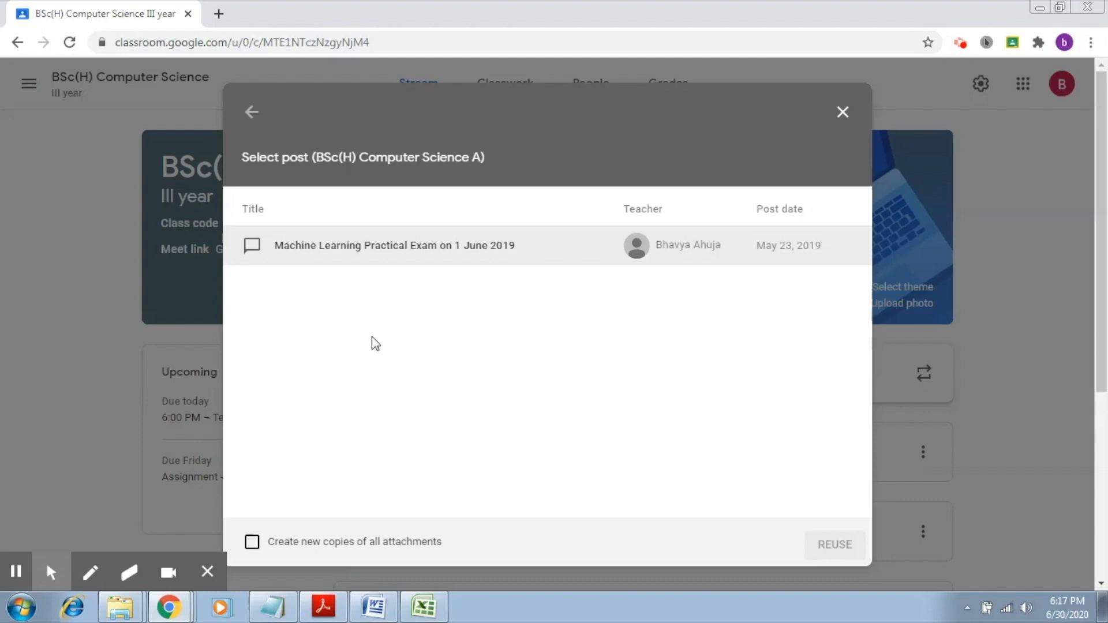
click(418, 252)
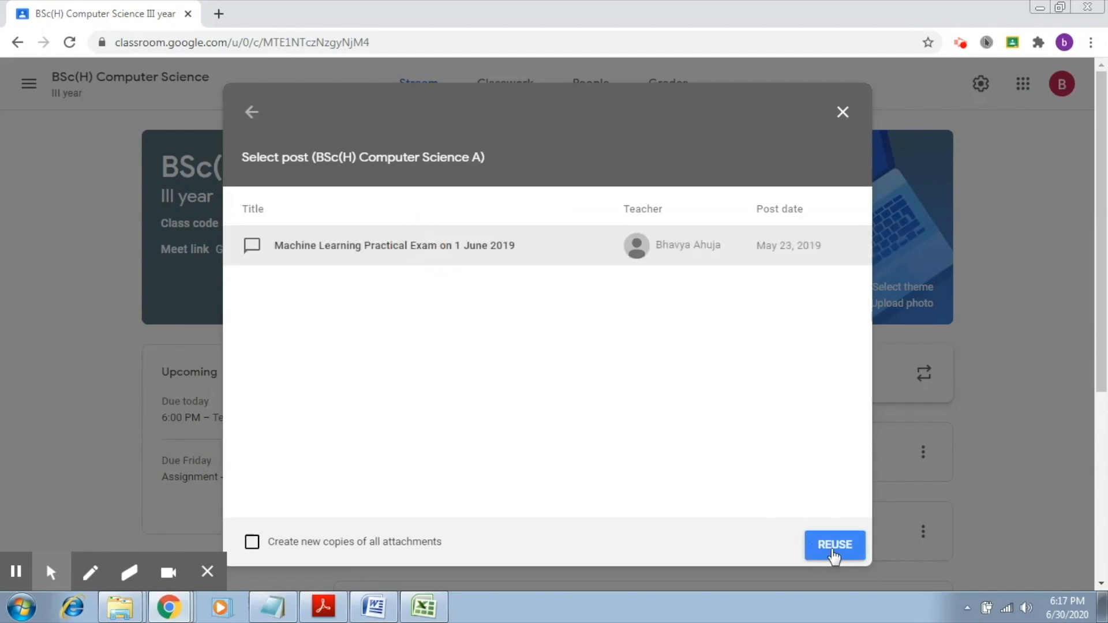
click(835, 545)
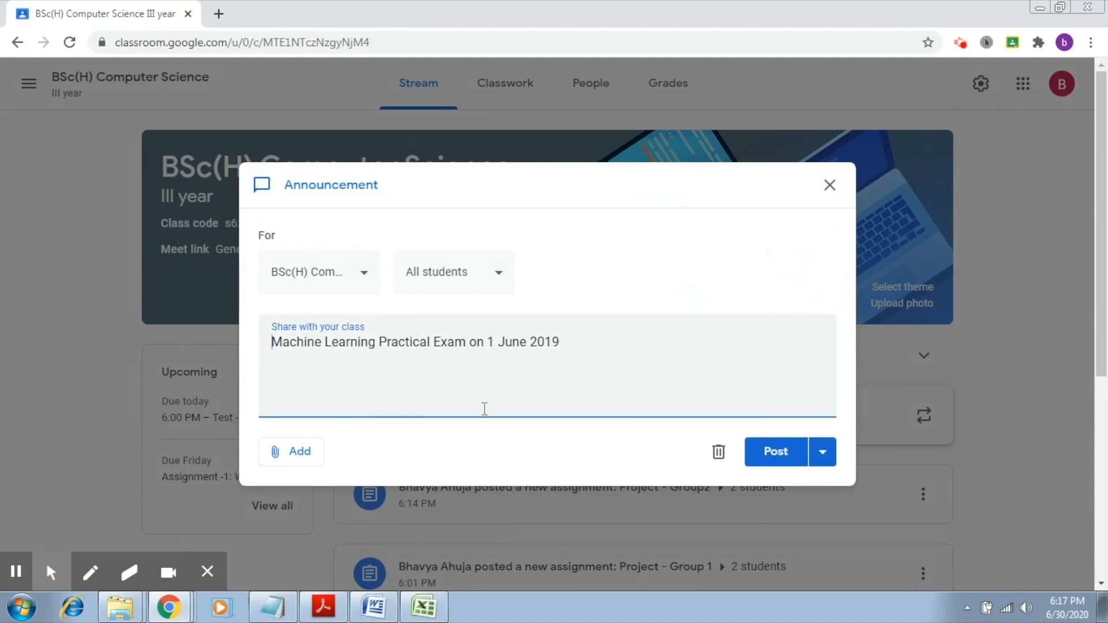
Change the exam date in the reused announcement to 10 July '20 and post it to all students
click(494, 342)
key(BackSpace)
drag(490, 342, 577, 344)
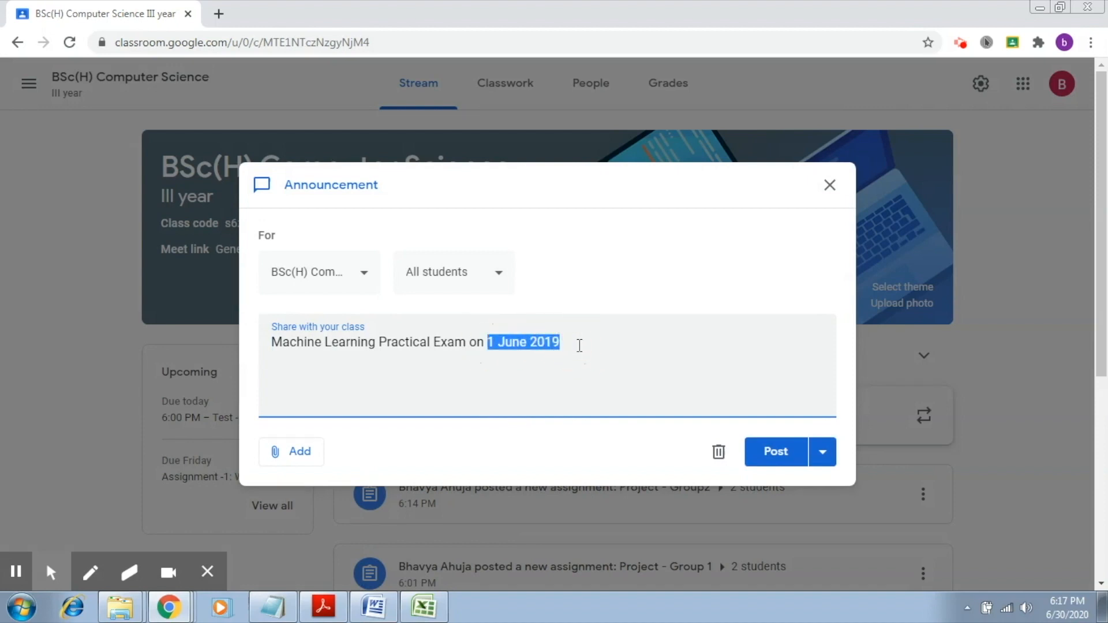
text(1)
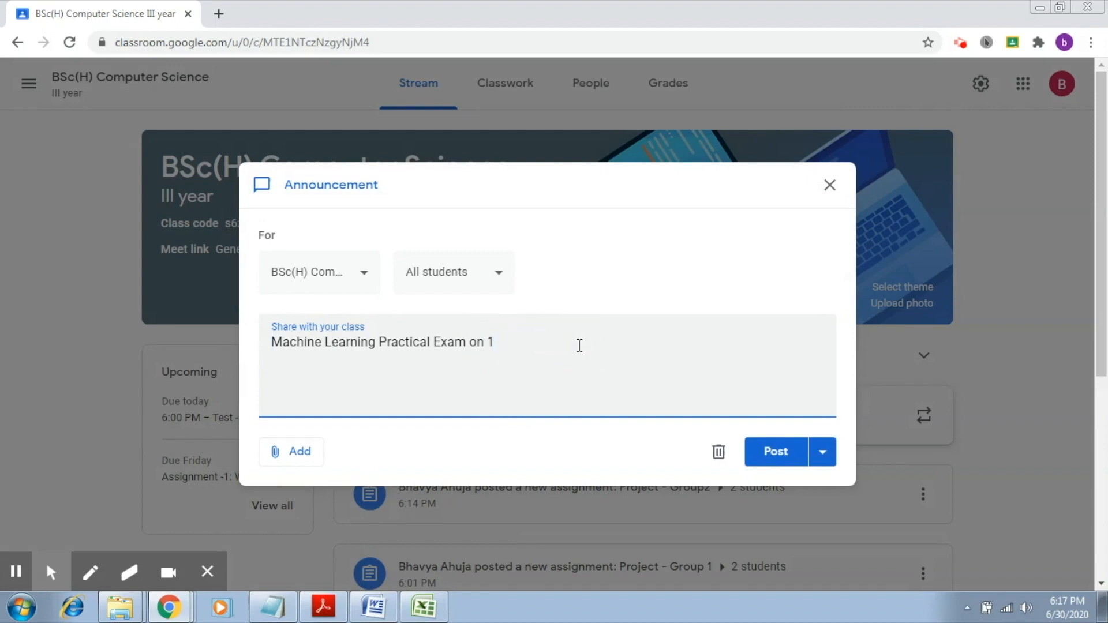
text( July '20)
click(492, 341)
text(0)
click(767, 454)
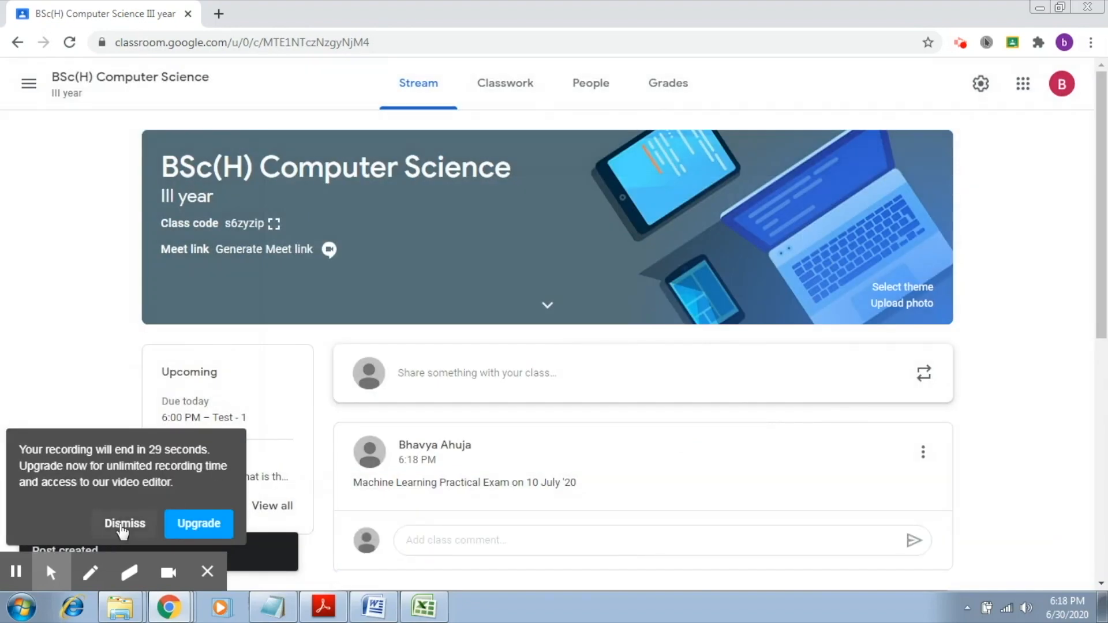
click(124, 525)
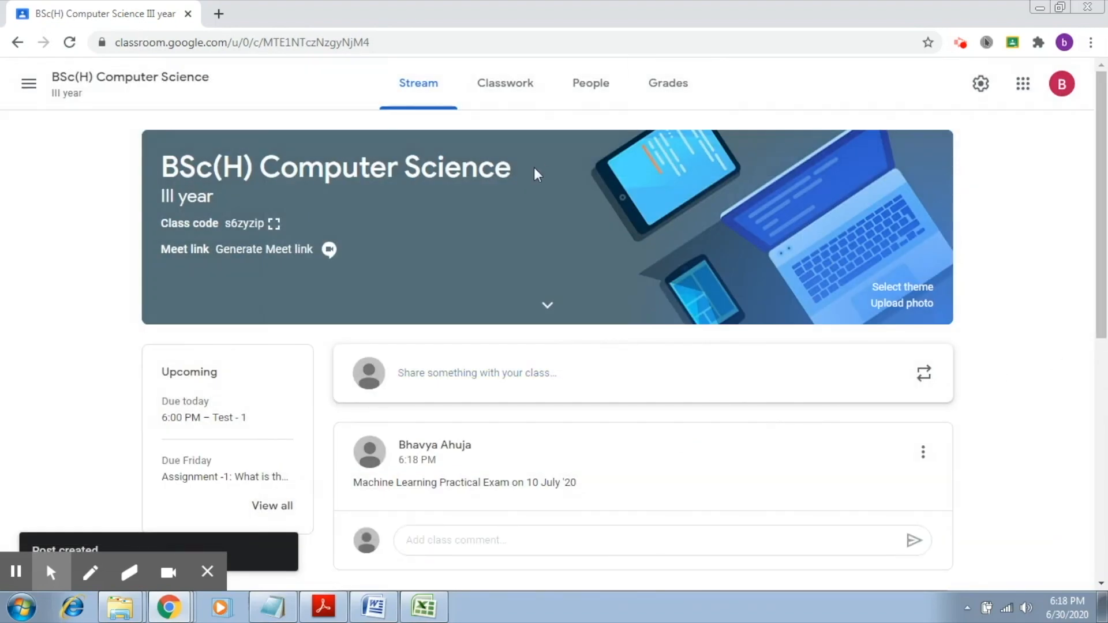
Reuse the "Feature subset selection" material from the BSc(H) Computer Science A class in this class's classwork
click(502, 104)
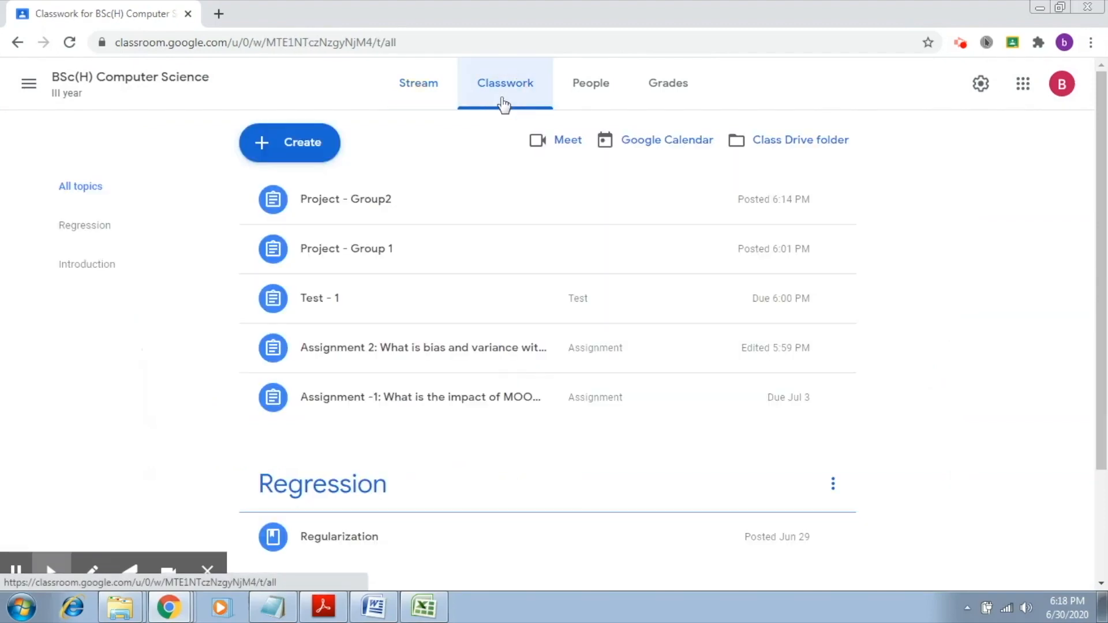
click(286, 156)
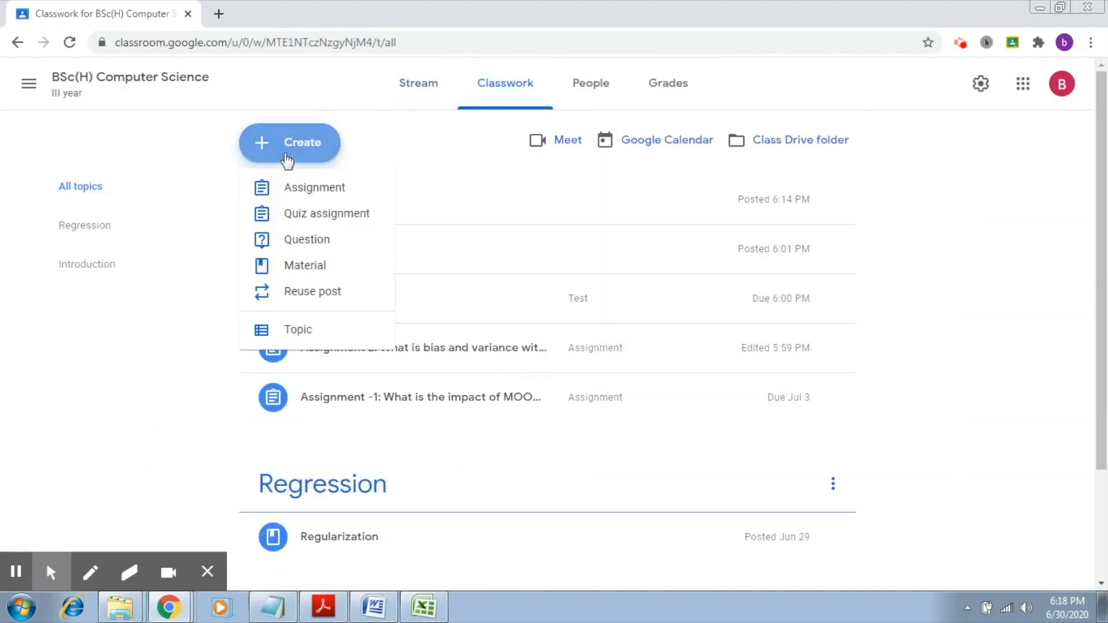
click(296, 291)
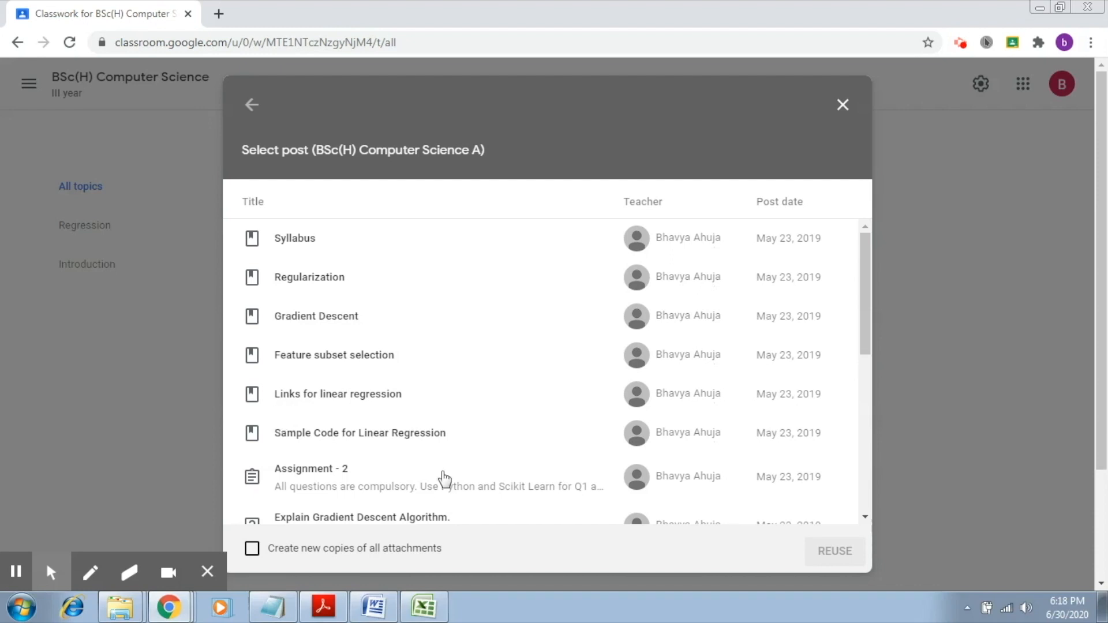
click(376, 355)
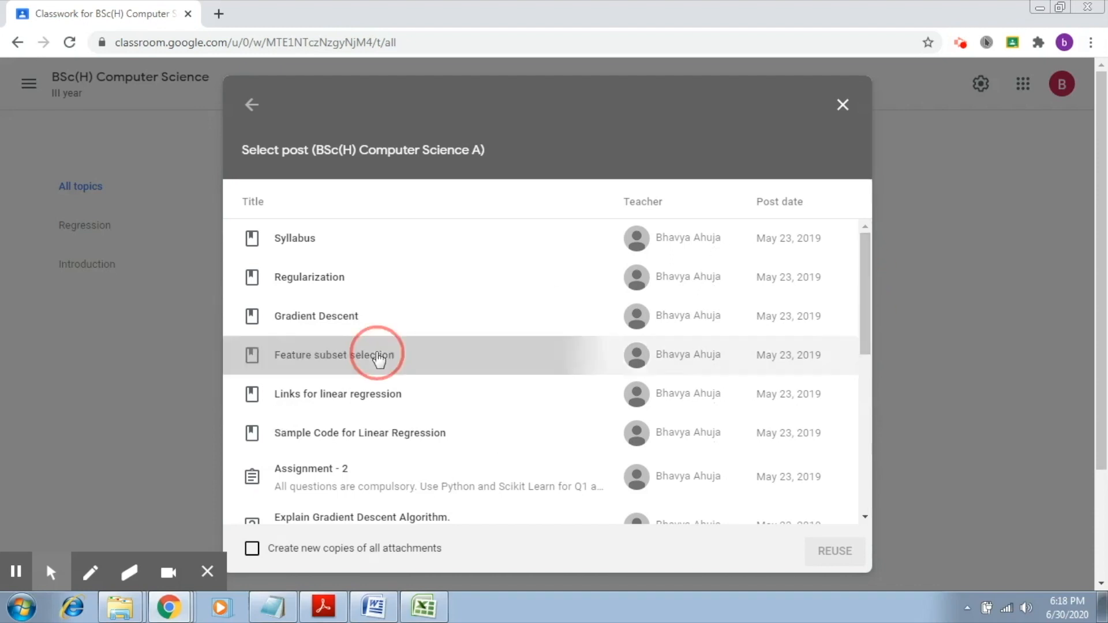
click(825, 548)
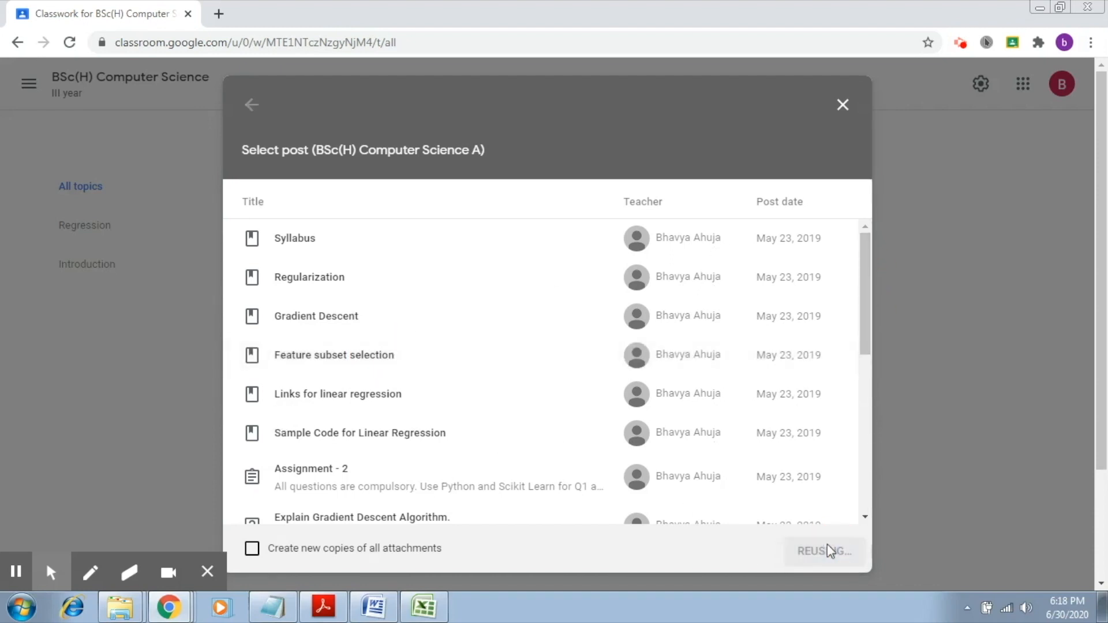